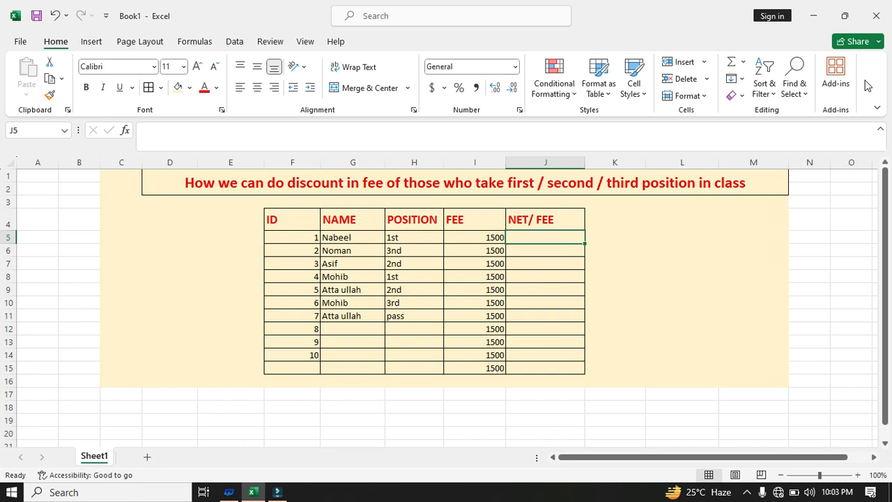
# Select cell J5 to hold the NET/FEE formula
pyautogui.click(711, 263)
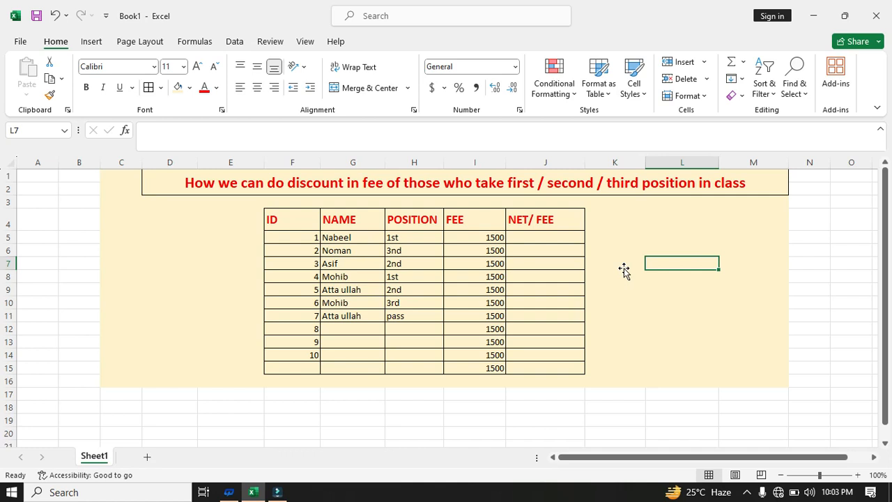
pyautogui.click(649, 229)
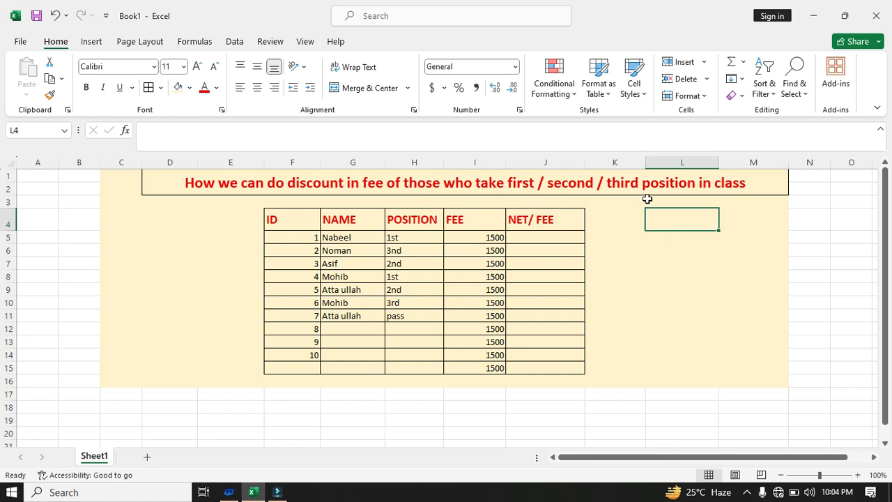
pyautogui.click(660, 289)
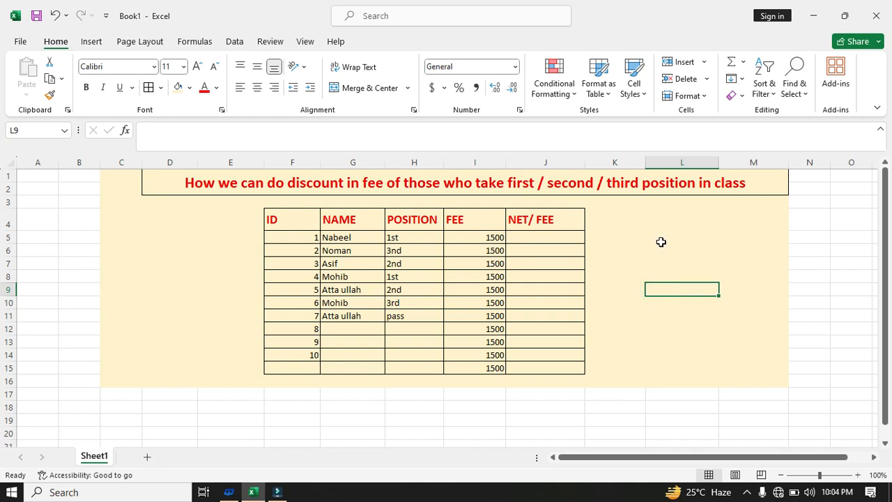
pyautogui.click(731, 219)
pyautogui.click(734, 247)
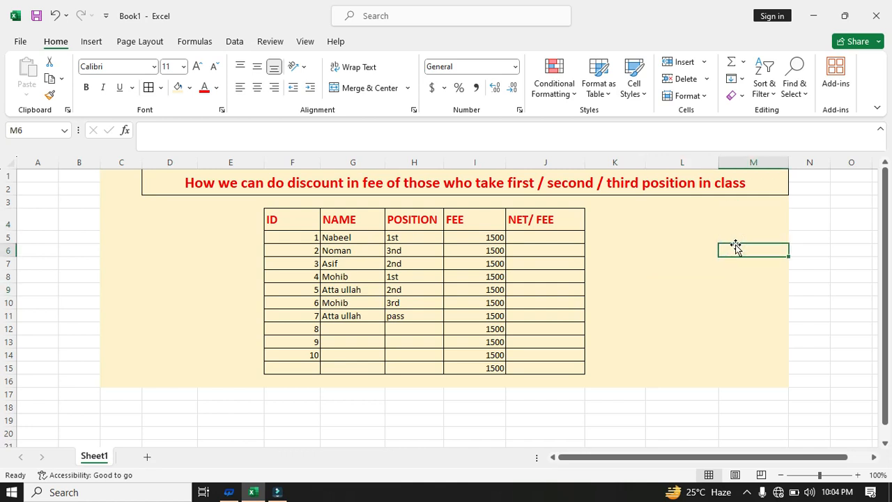
pyautogui.click(732, 228)
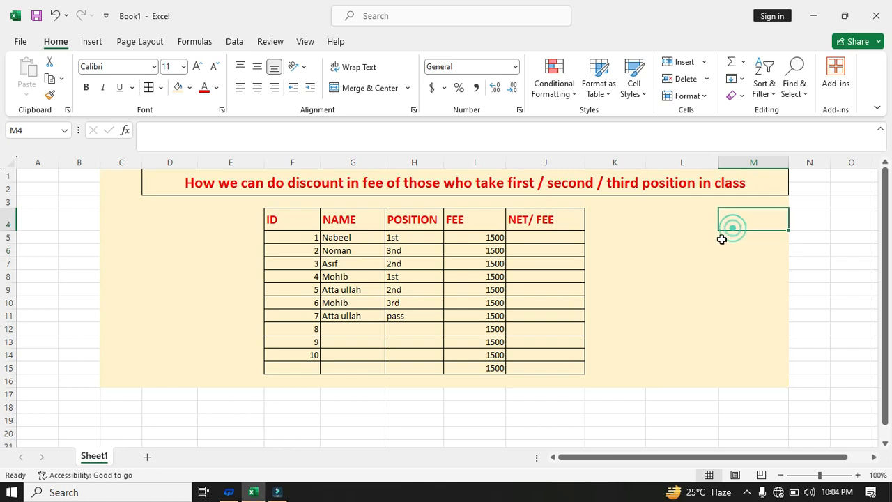
pyautogui.click(647, 222)
pyautogui.click(687, 251)
pyautogui.click(701, 225)
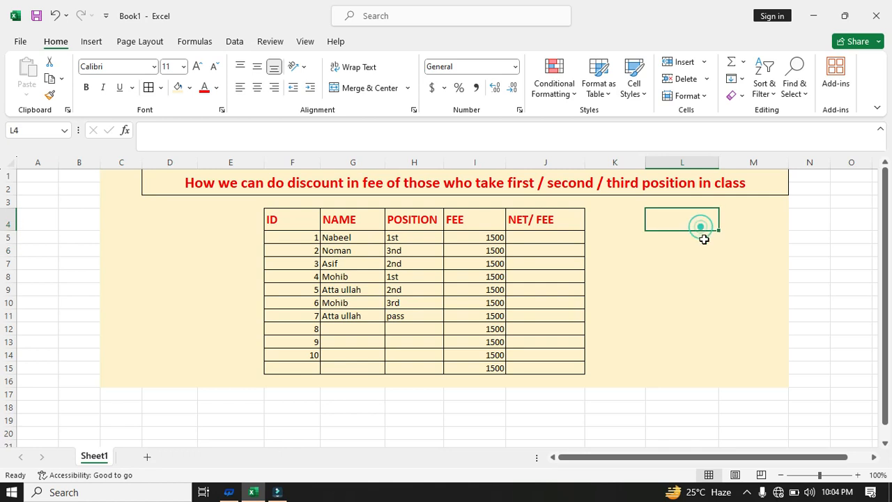
pyautogui.click(711, 259)
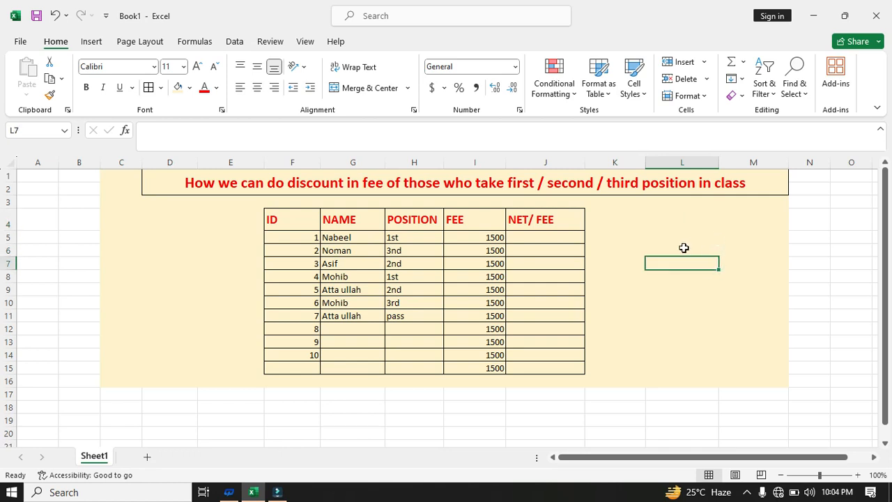
pyautogui.click(554, 243)
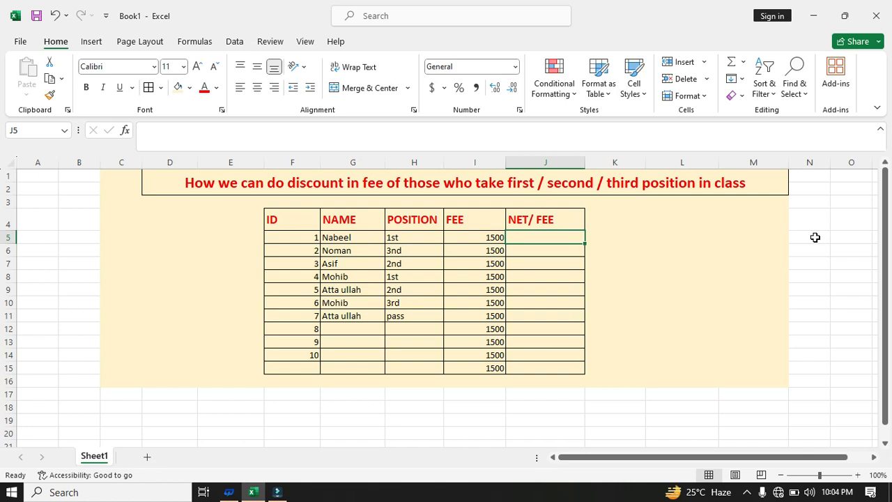
# Begin an IF formula in J5 that references ranges H5:H15 and I5:I15
pyautogui.write('=')
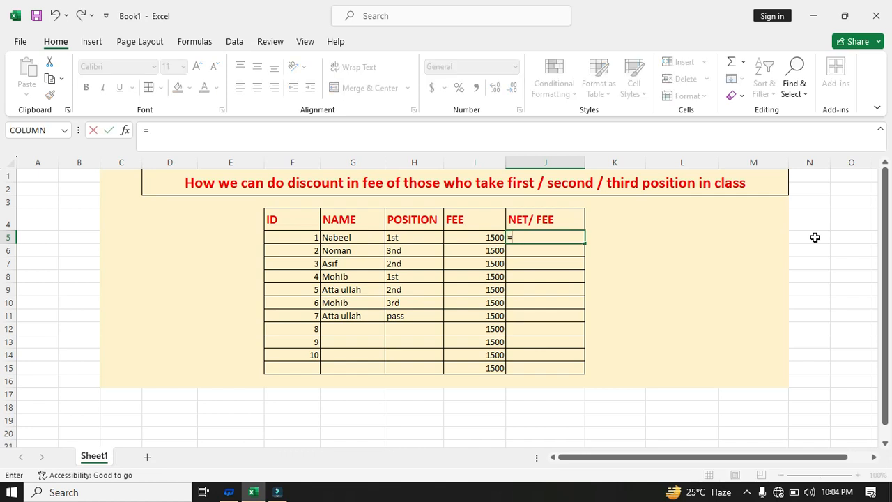
pyautogui.write('if')
pyautogui.press('Tab')
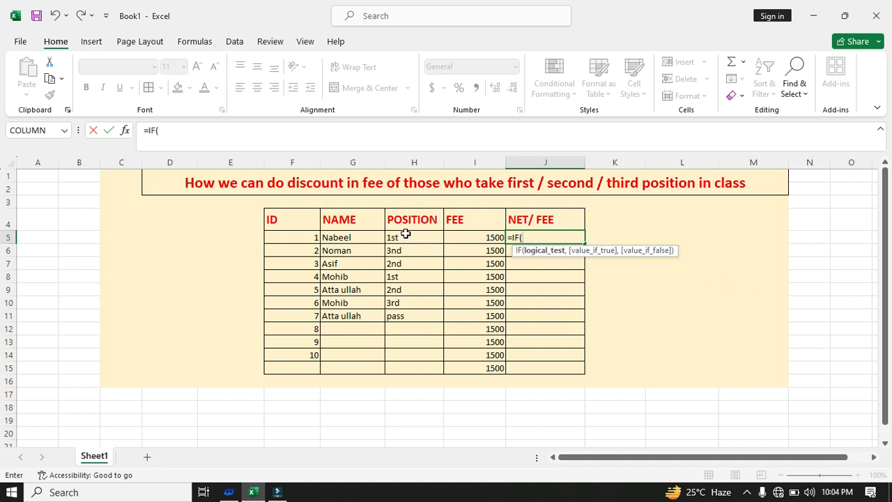
pyautogui.moveTo(404, 236); pyautogui.dragTo(397, 369)
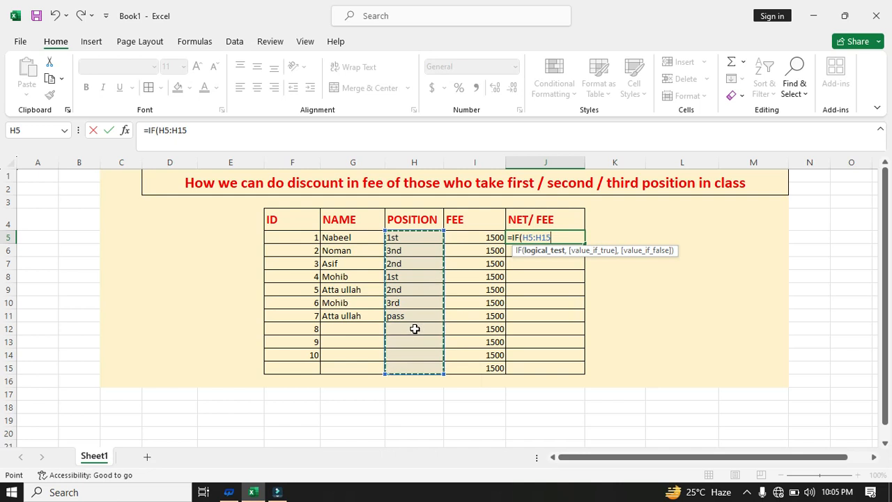
pyautogui.write(',')
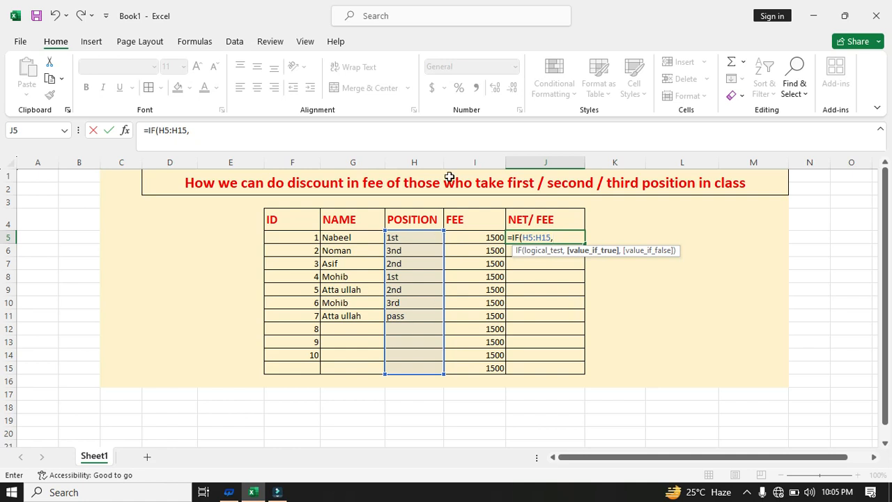
pyautogui.click(481, 239)
pyautogui.moveTo(481, 239); pyautogui.dragTo(478, 368)
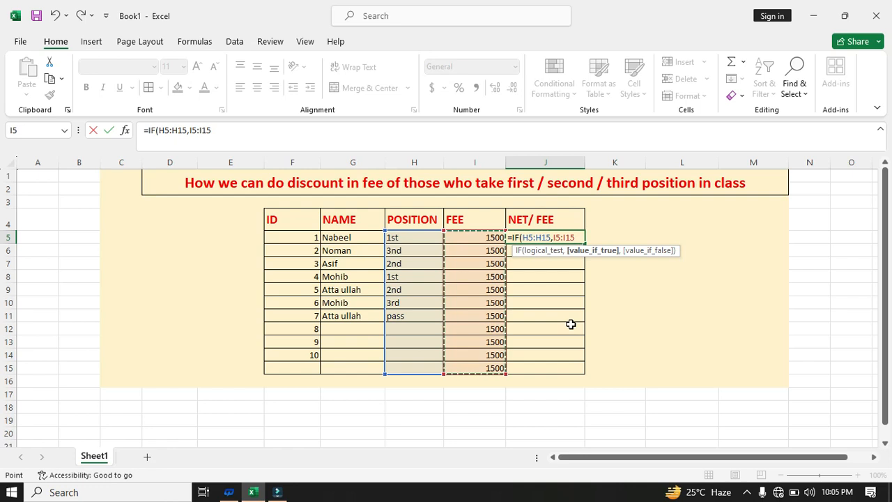
pyautogui.write('/')
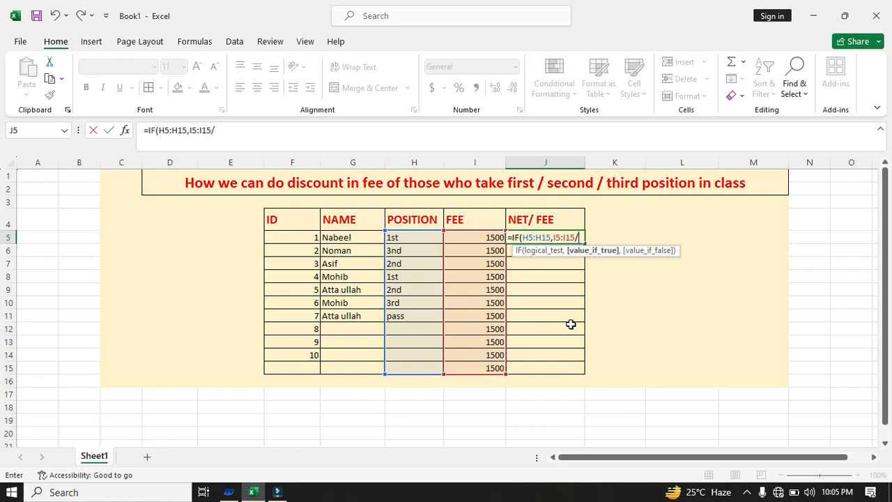
pyautogui.press('BackSpace')
pyautogui.press('BackSpace')
pyautogui.press('BackSpace')
pyautogui.press('BackSpace')
pyautogui.press('BackSpace')
pyautogui.press('BackSpace')
pyautogui.press('BackSpace')
pyautogui.press('BackSpace')
pyautogui.press('BackSpace')
pyautogui.press('BackSpace')
pyautogui.press('BackSpace')
pyautogui.press('BackSpace')
pyautogui.press('BackSpace')
pyautogui.press('BackSpace')
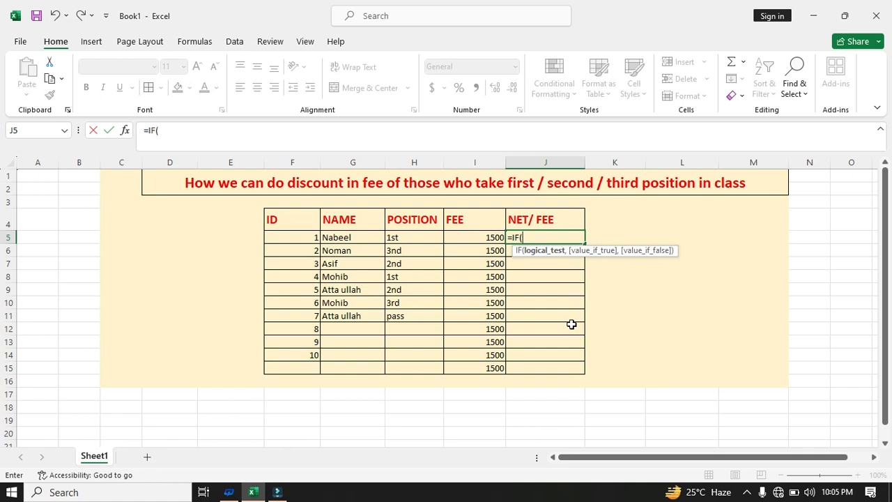
# Make the first IF return I5:I15/6 when H5:H15 equals "1st"
pyautogui.moveTo(427, 237); pyautogui.dragTo(422, 372)
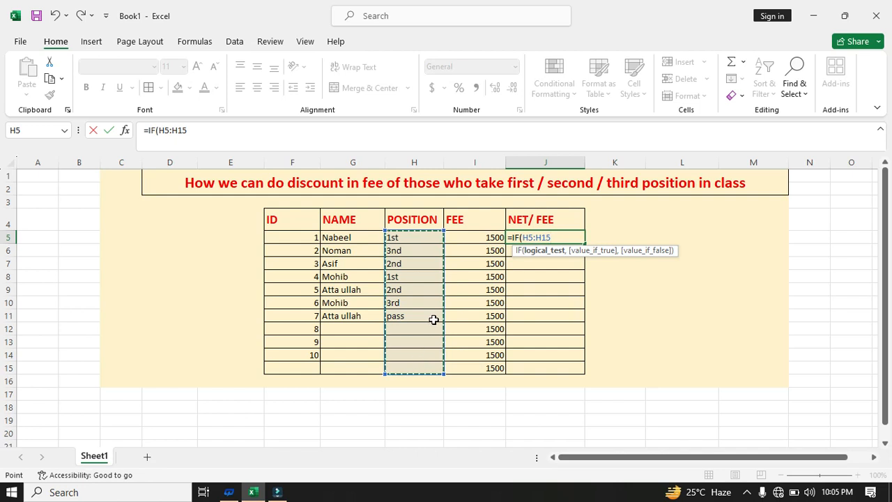
pyautogui.write('=')
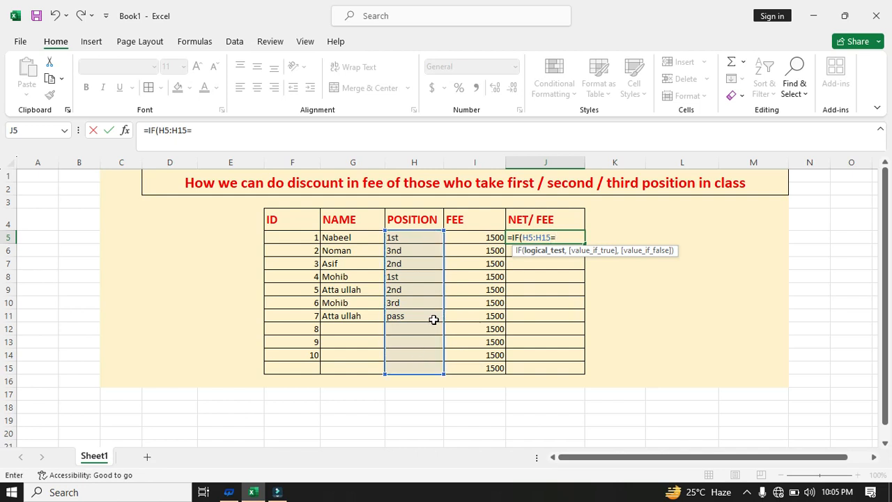
pyautogui.write('"')
pyautogui.write('1st",')
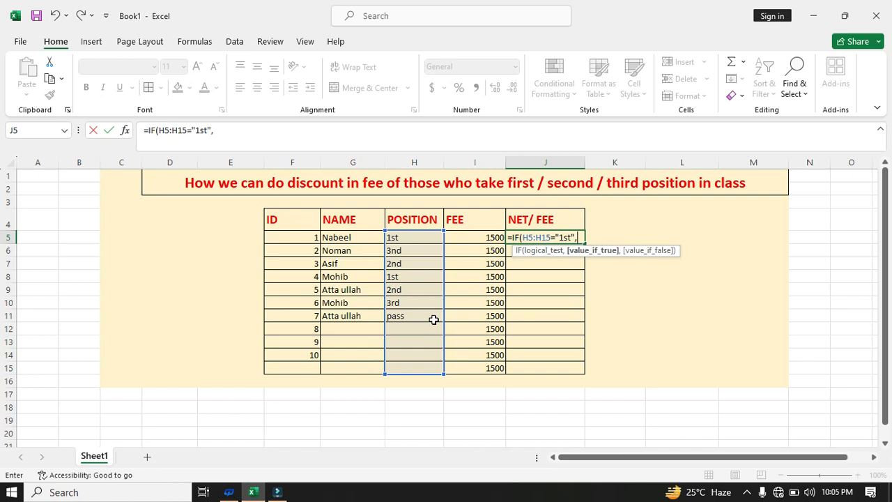
pyautogui.moveTo(485, 235); pyautogui.dragTo(494, 366)
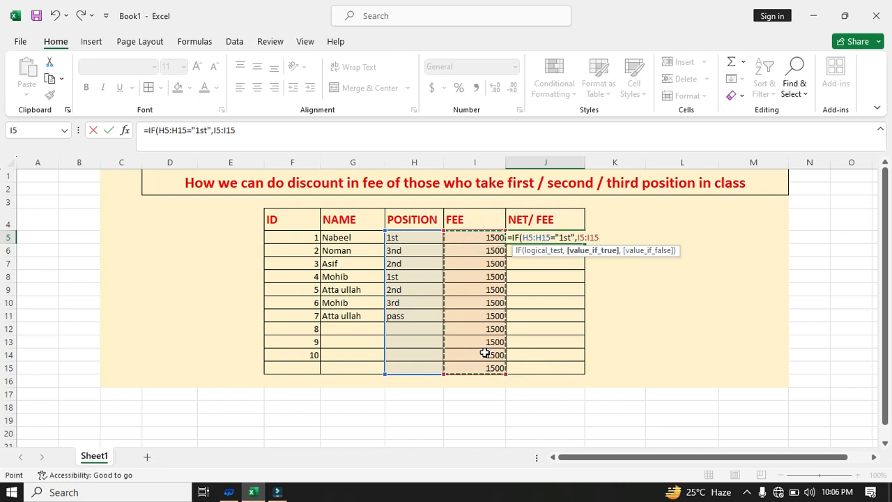
pyautogui.write('/')
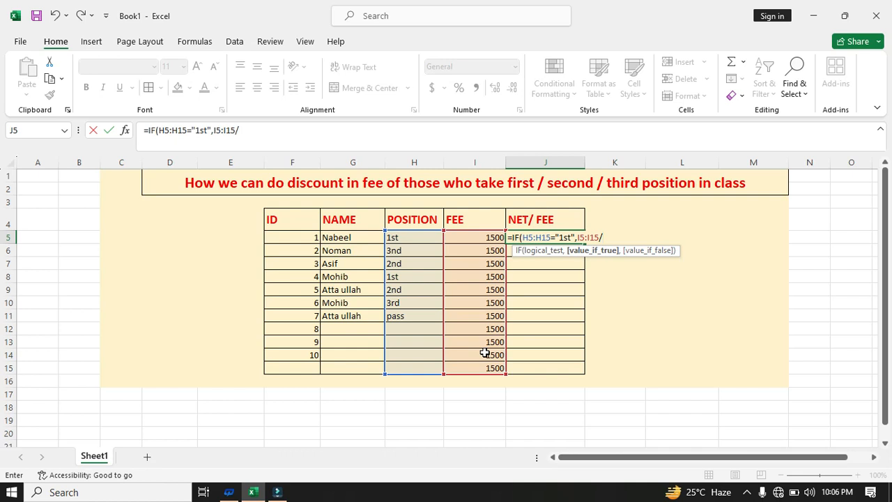
pyautogui.write('6,')
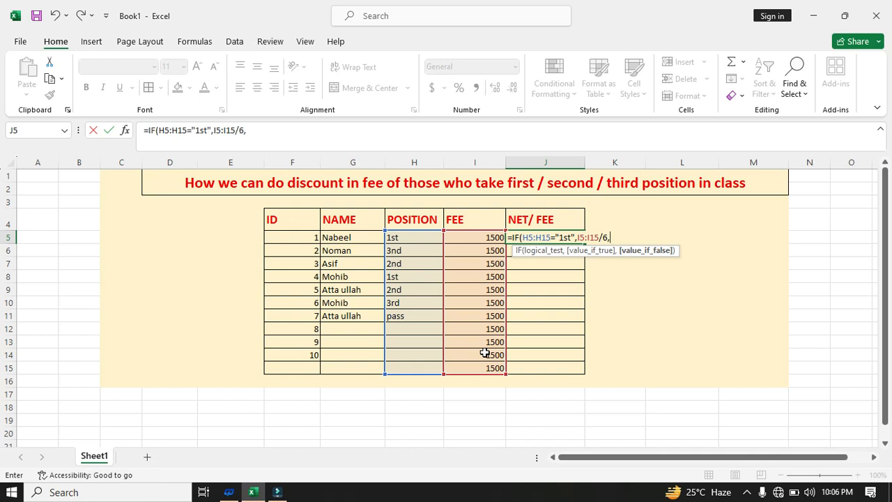
# Add a nested IF testing whether h5:h15 equals "2nd"
pyautogui.write('if')
pyautogui.press('Tab')
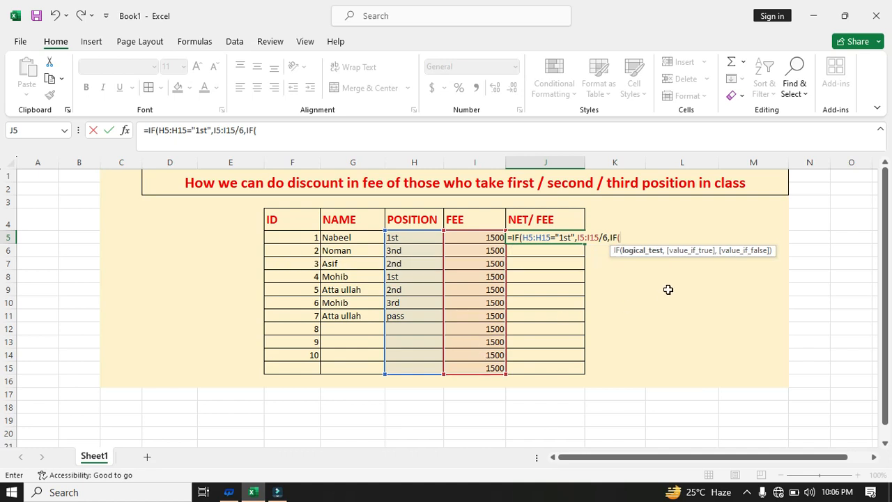
pyautogui.moveTo(412, 233)
pyautogui.mouseDown()
pyautogui.moveTo(416, 269)
pyautogui.moveTo(411, 236)
pyautogui.mouseUp()
pyautogui.write('h5')
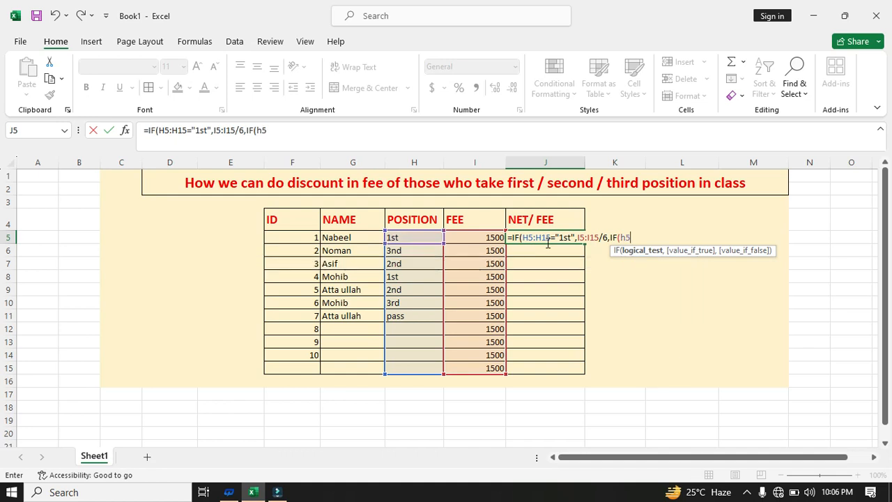
pyautogui.write(':h15')
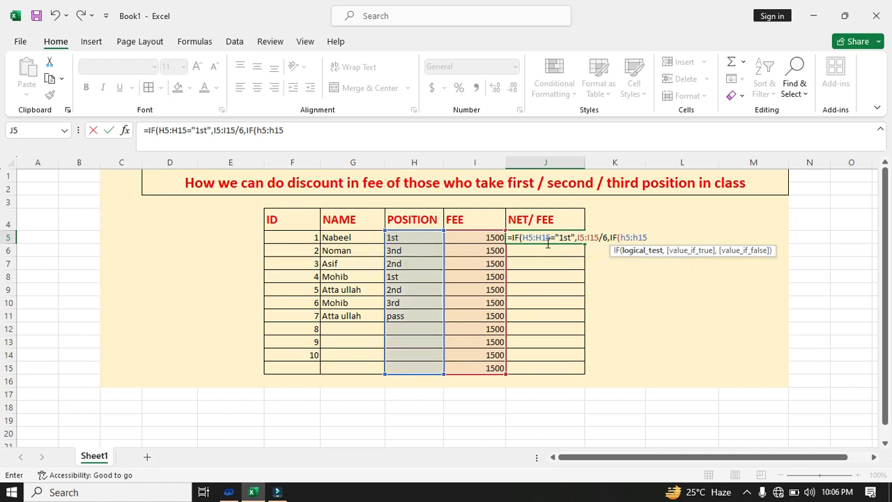
pyautogui.write('=')
pyautogui.write('"2nd')
pyautogui.write('",')
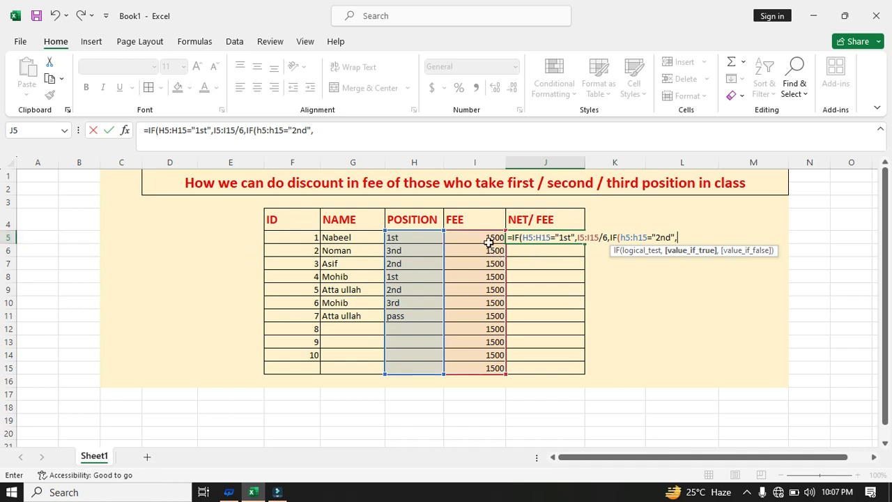
# Return i5:i15/8 for "2nd", add a "3rd" test dividing by 10, and open another IF
pyautogui.write('i5:')
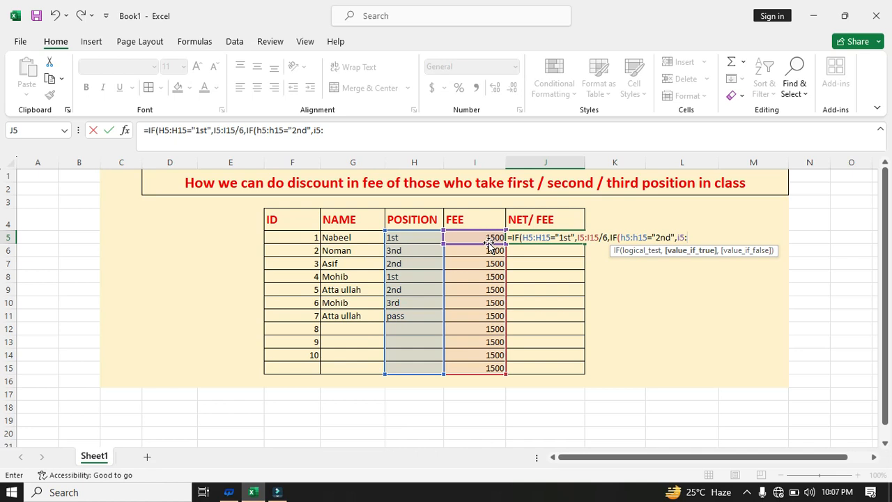
pyautogui.write('i')
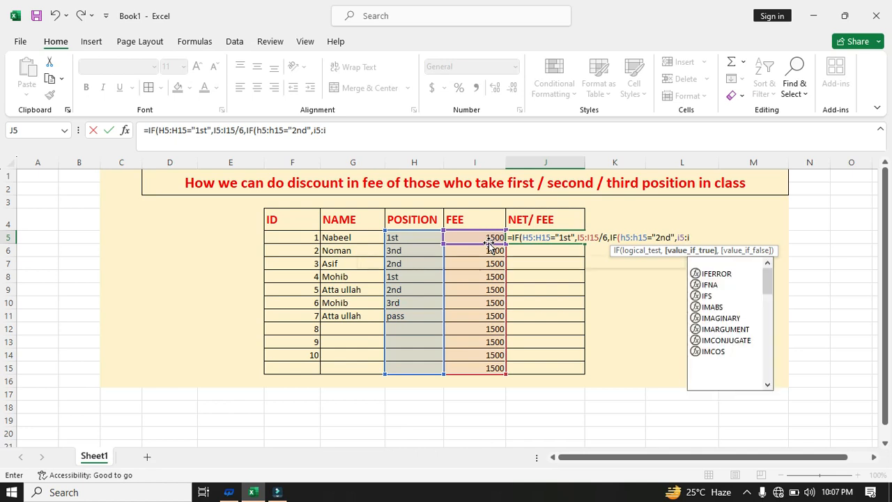
pyautogui.write('15')
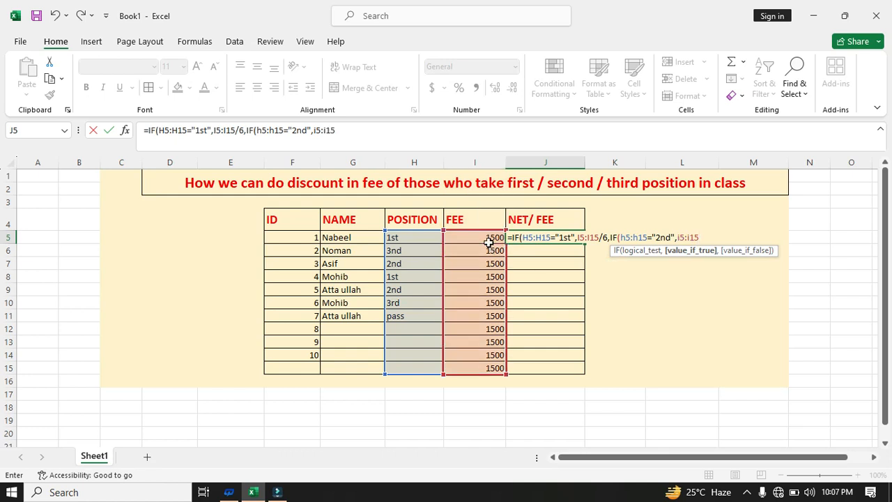
pyautogui.write('/8,')
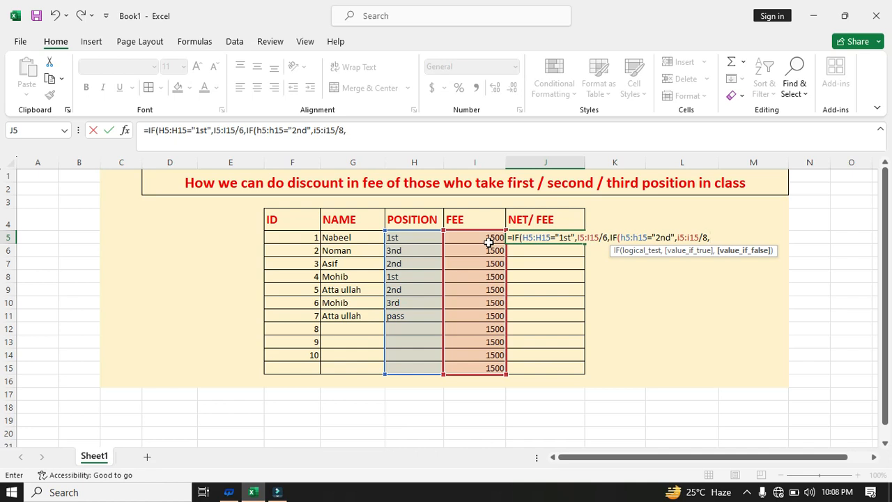
pyautogui.write('IF(')
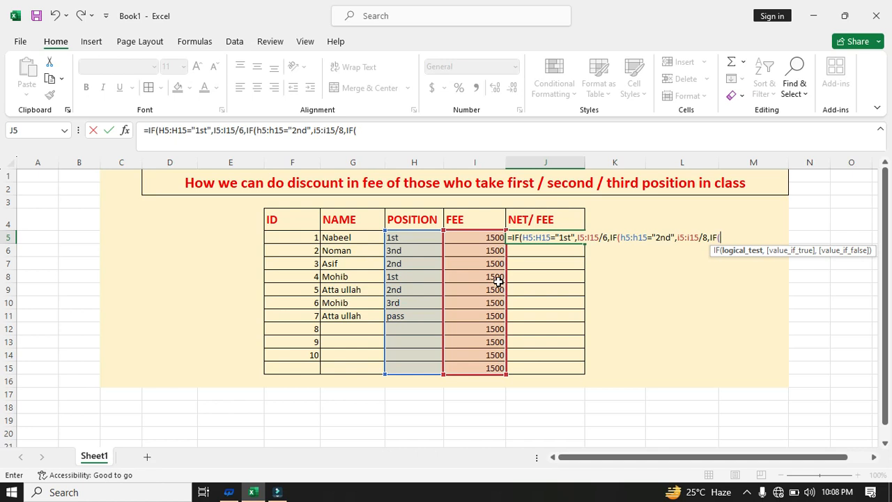
pyautogui.write('h5')
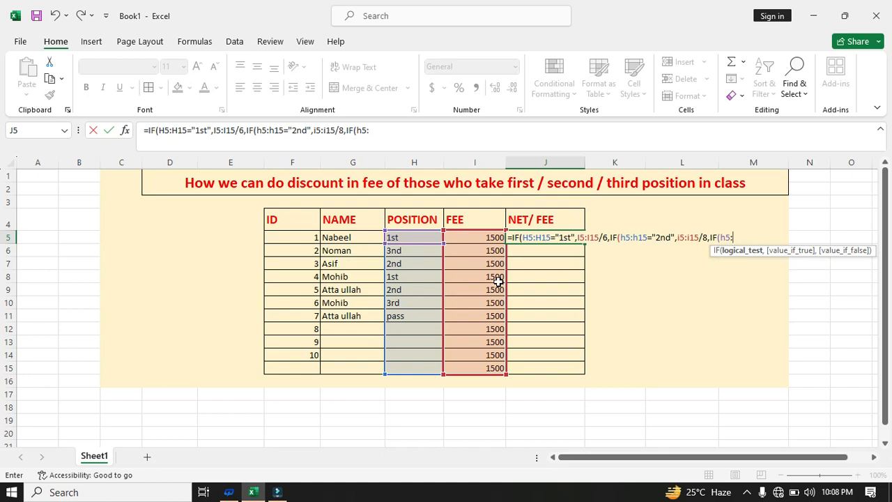
pyautogui.write(':h15')
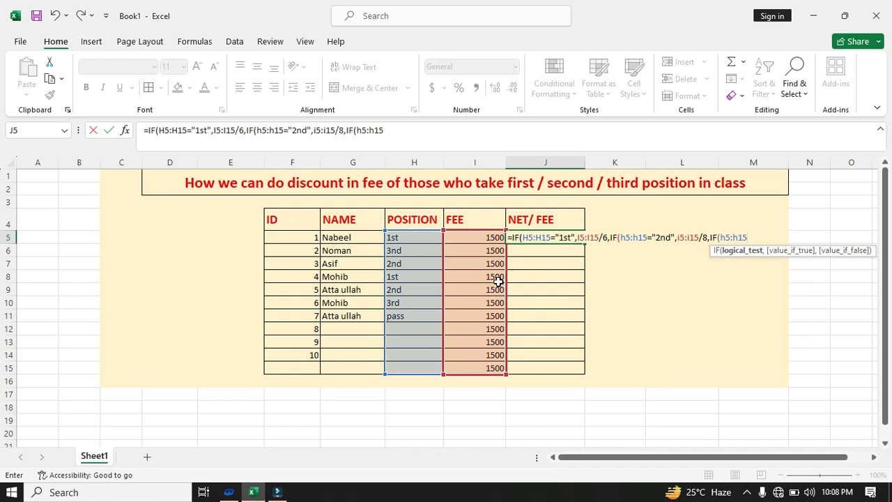
pyautogui.write('="3rd",')
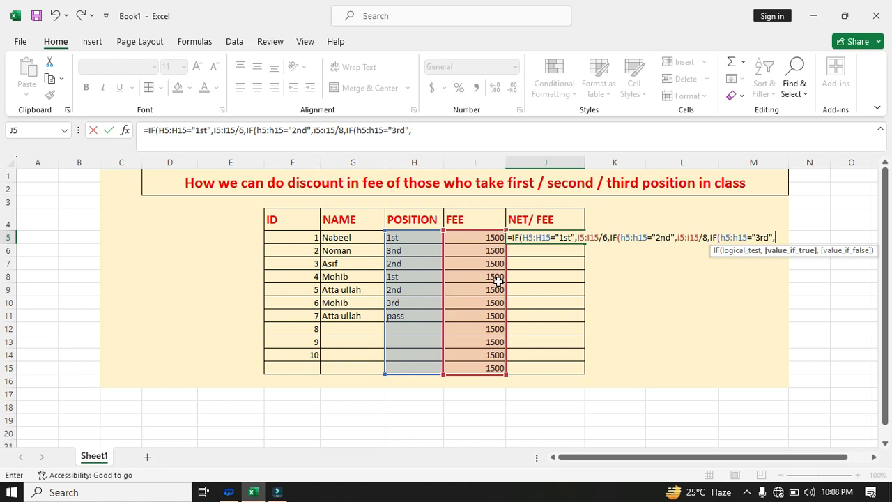
pyautogui.write('i5:i15')
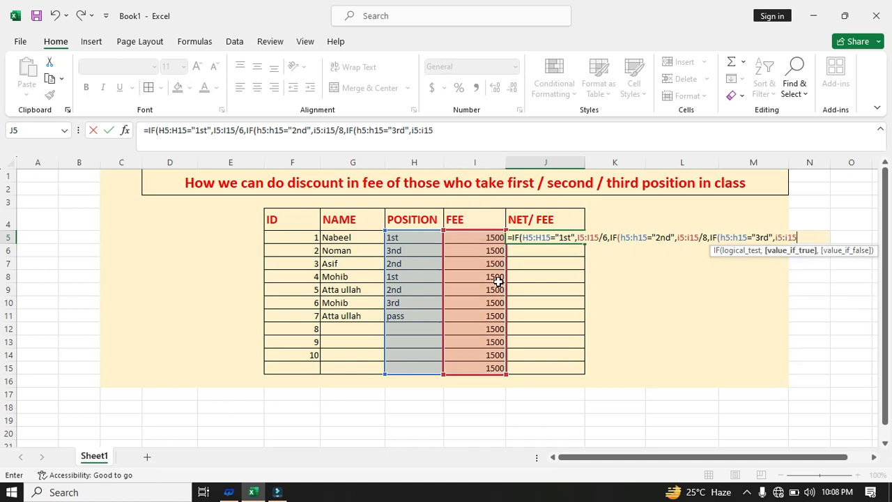
pyautogui.write('/10,')
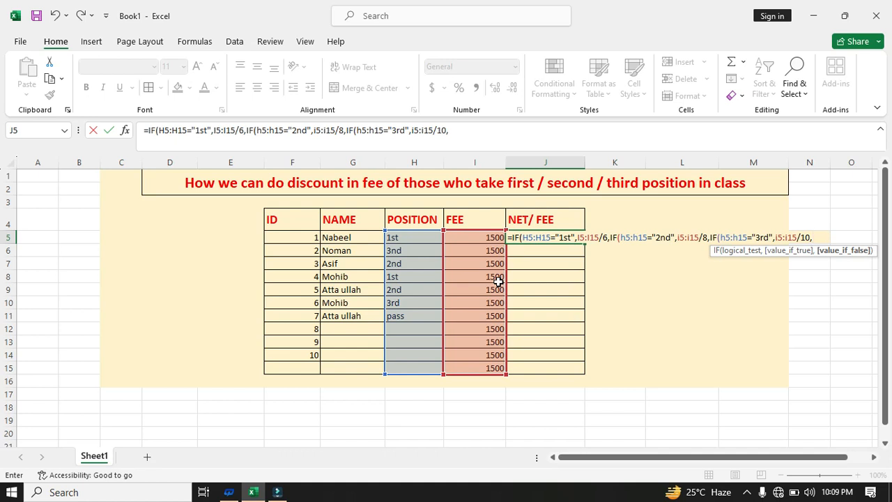
pyautogui.write('IF(')
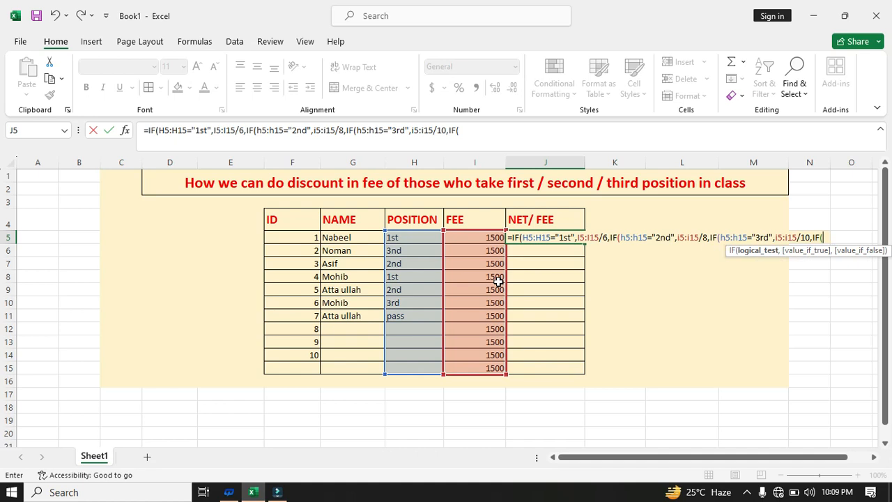
# Make the fourth nested IF test h5:h15 for "pass", removing the stray i5:i15
pyautogui.write('h5:h15="')
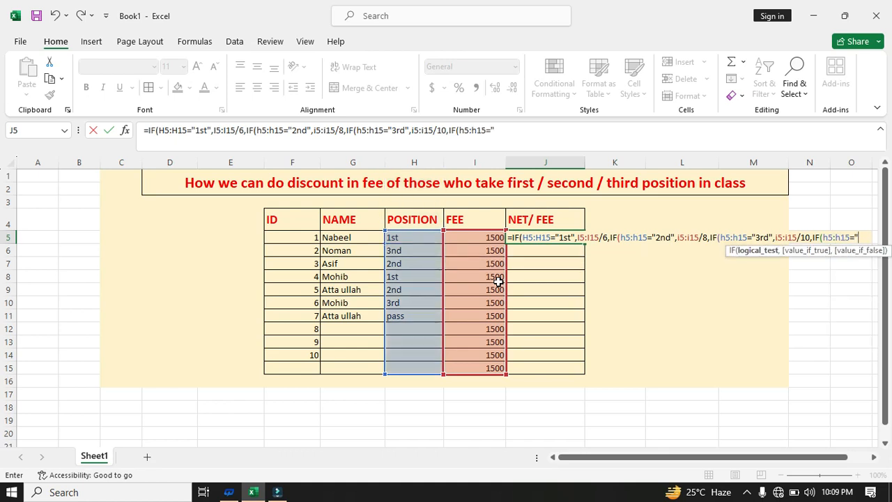
pyautogui.write('pass",')
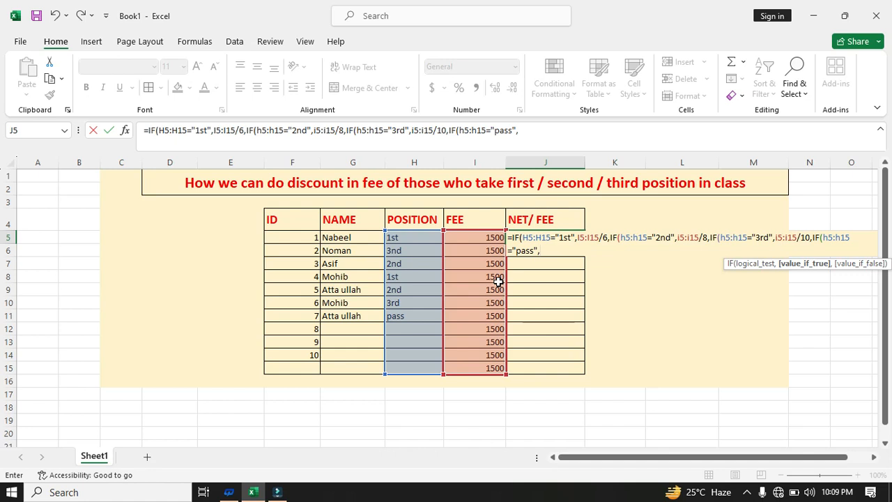
pyautogui.write('i5')
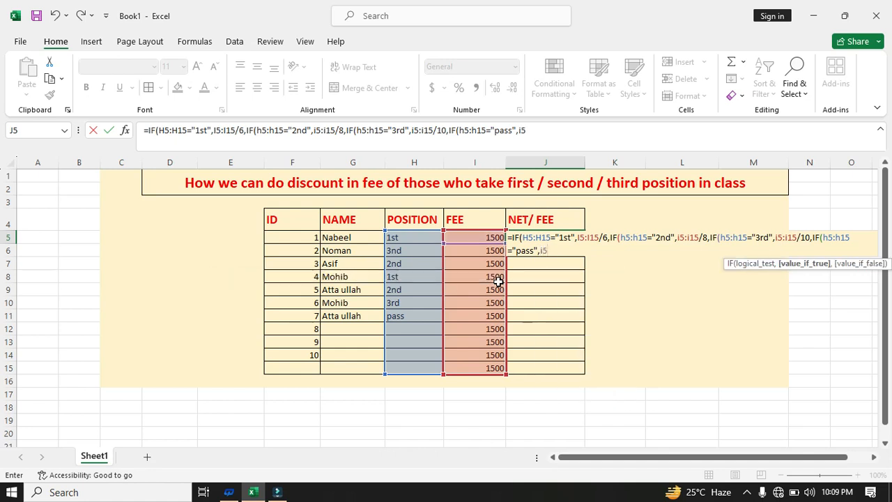
pyautogui.write(':i15')
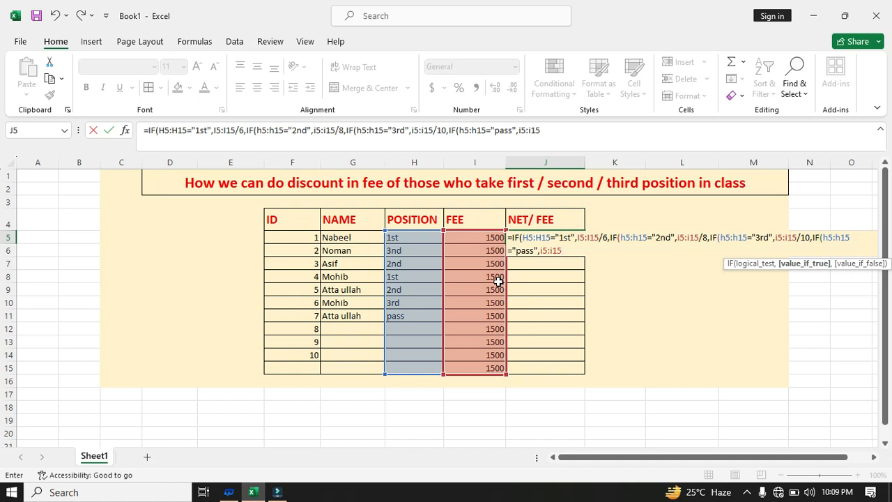
pyautogui.press('BackSpace')
pyautogui.press('BackSpace')
pyautogui.press('BackSpace')
pyautogui.press('BackSpace')
pyautogui.press('BackSpace')
pyautogui.press('BackSpace')
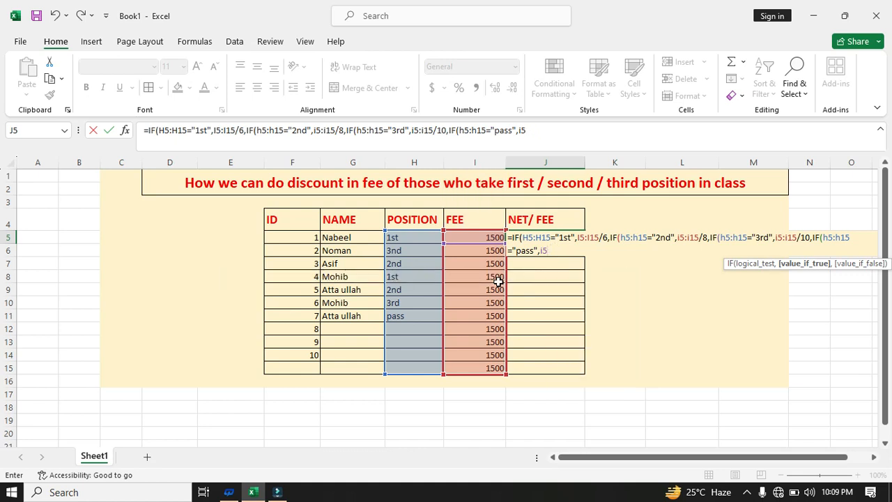
pyautogui.press('BackSpace')
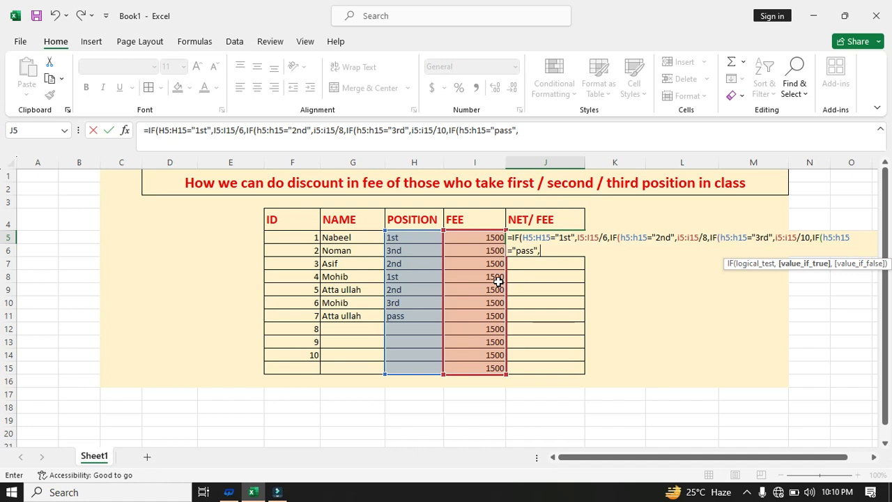
# Return "no dicound" for pass, close all four IFs, and commit the formula
pyautogui.write('"pass')
pyautogui.press('BackSpace')
pyautogui.press('BackSpace')
pyautogui.press('BackSpace')
pyautogui.press('BackSpace')
pyautogui.write('no dicound')
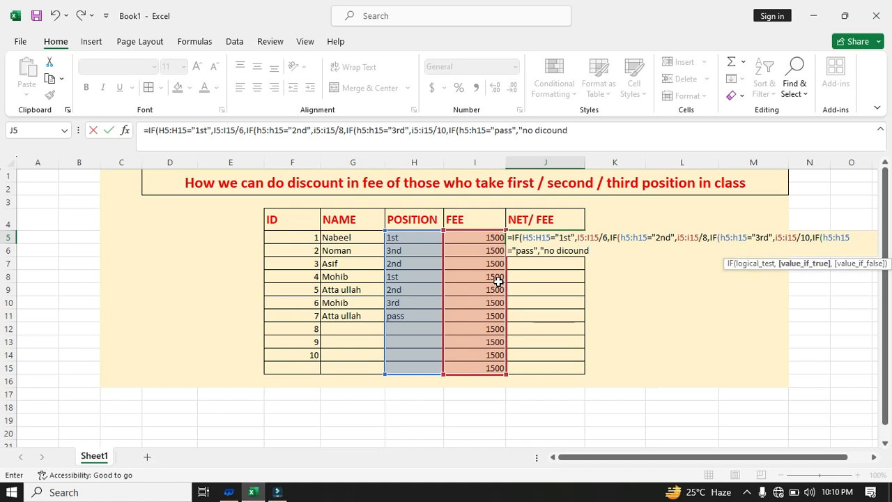
pyautogui.write('"')
pyautogui.write('))))')
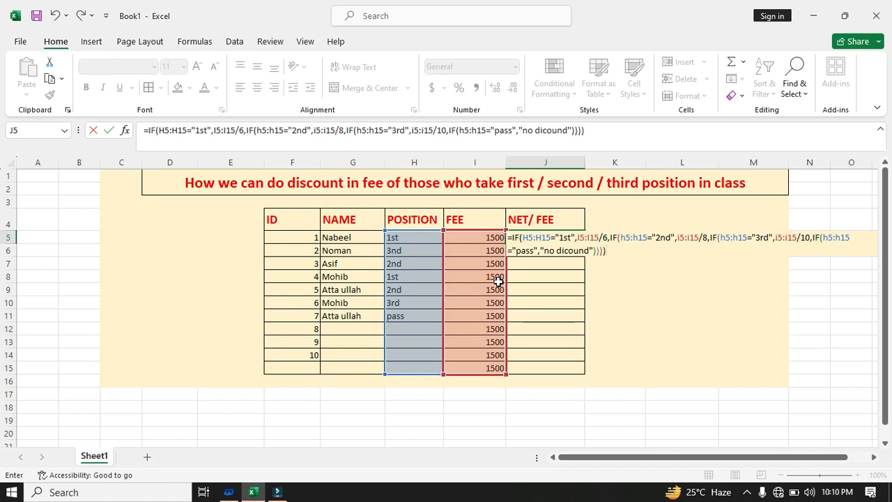
pyautogui.press('Return')
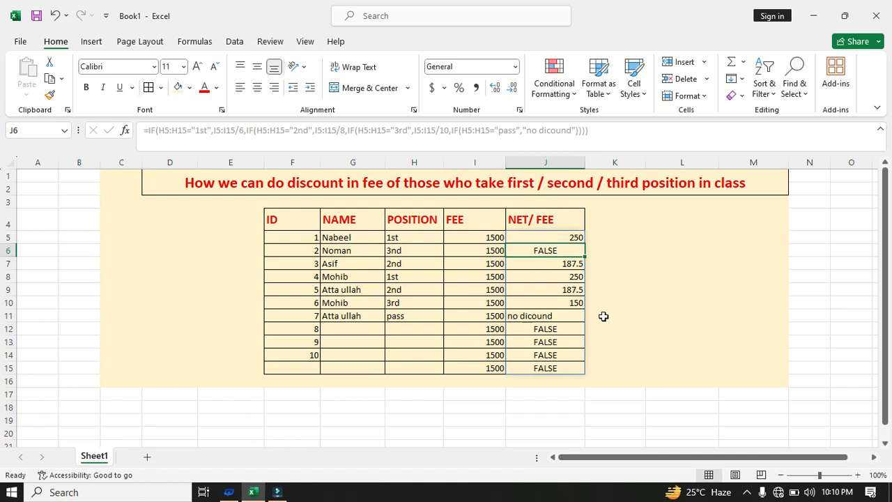
# Correct H6's position from 3nd to 3rd
pyautogui.click(673, 262)
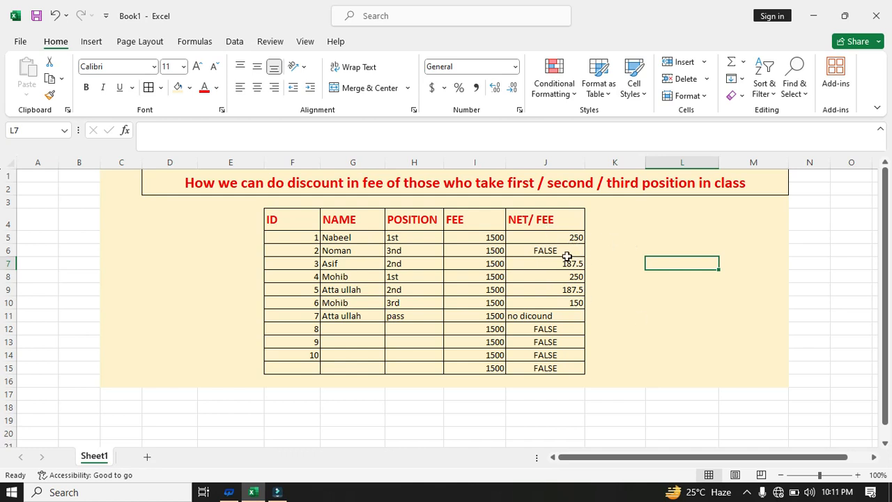
pyautogui.doubleClick(399, 252)
pyautogui.press('BackSpace')
pyautogui.write('r')
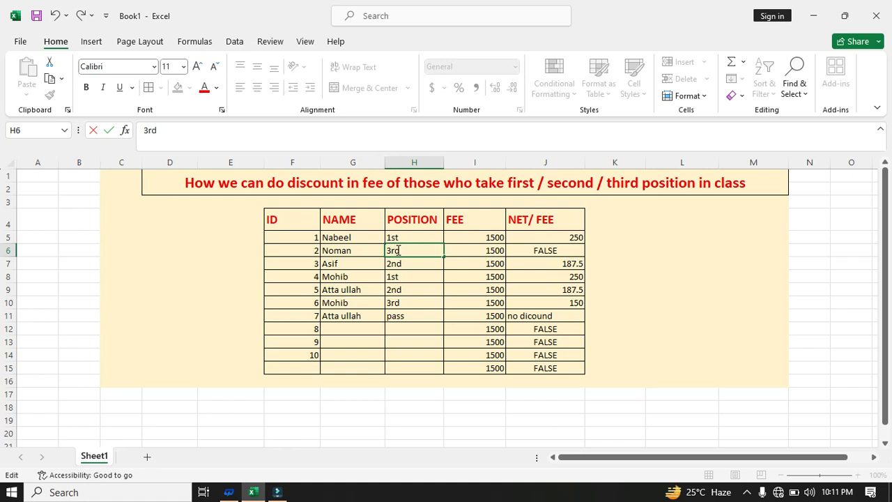
pyautogui.press('Return')
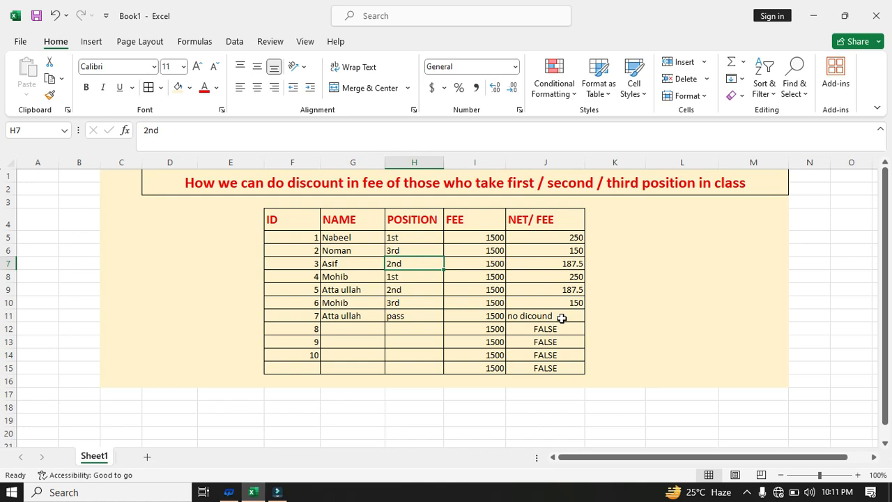
# Enter a student name and position 2nd for ID 8 in row 12
pyautogui.click(359, 327)
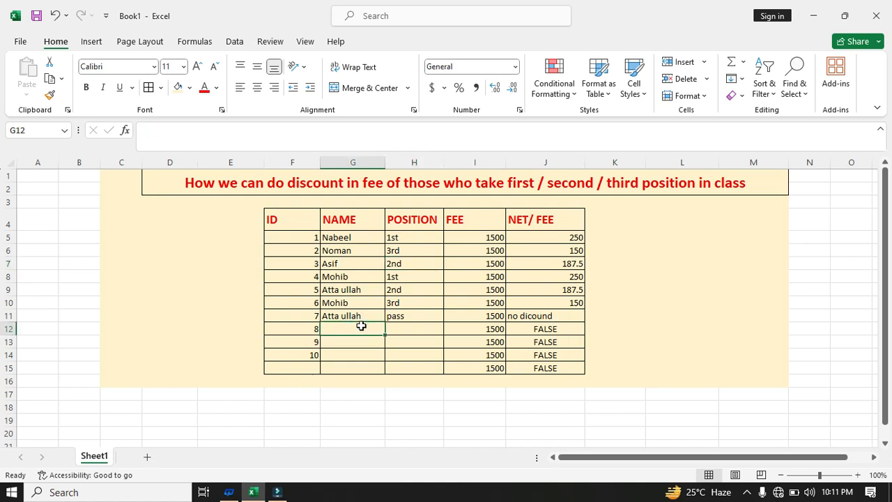
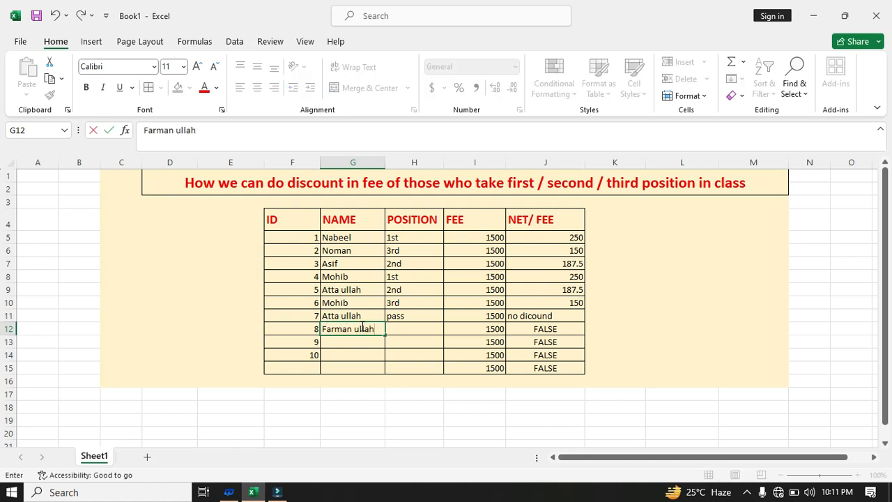
pyautogui.press('Tab')
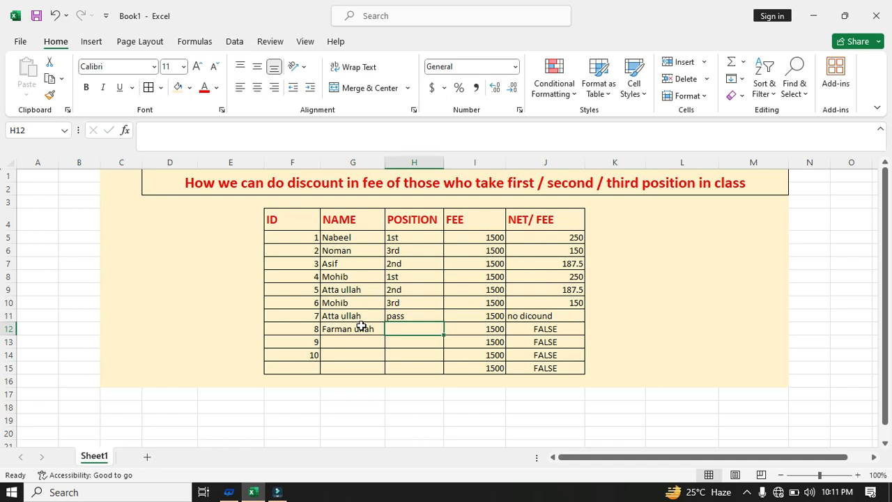
pyautogui.write('1')
pyautogui.press('BackSpace')
pyautogui.write('2nd')
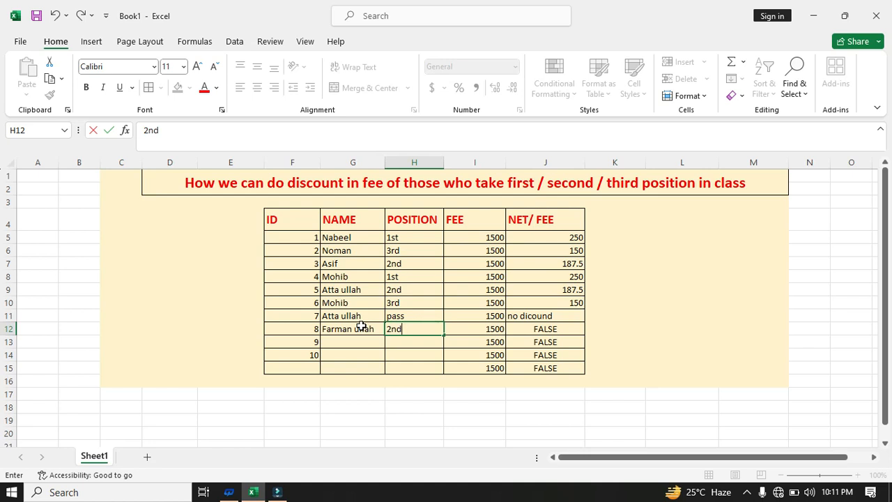
pyautogui.press('Tab')
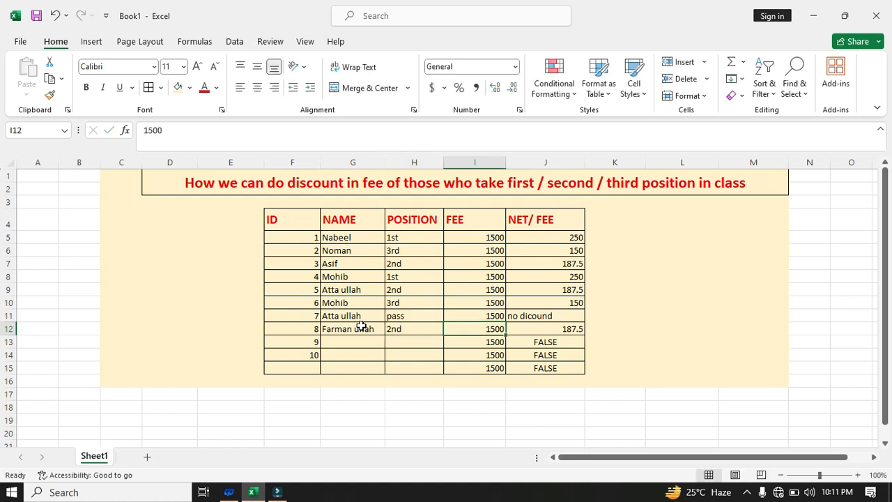
pyautogui.press('Return')
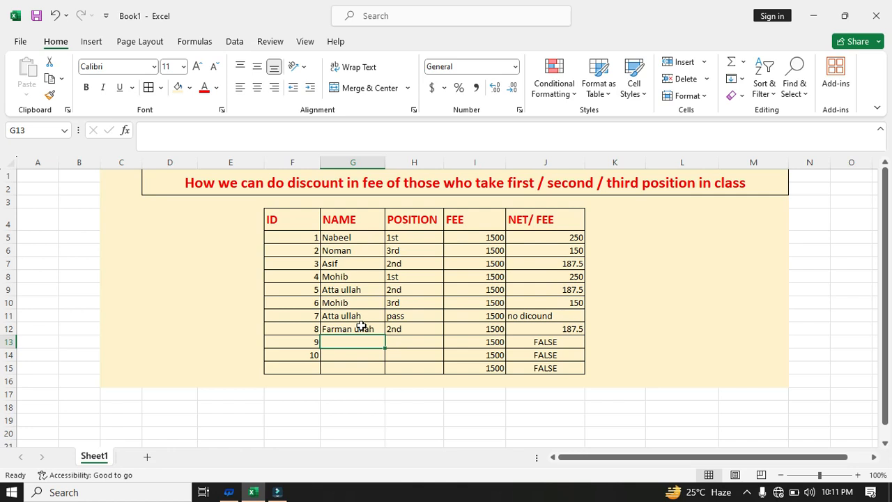
# Enter student names with positions 3rd and pass for IDs 9 and 10
pyautogui.write('Ahmed')
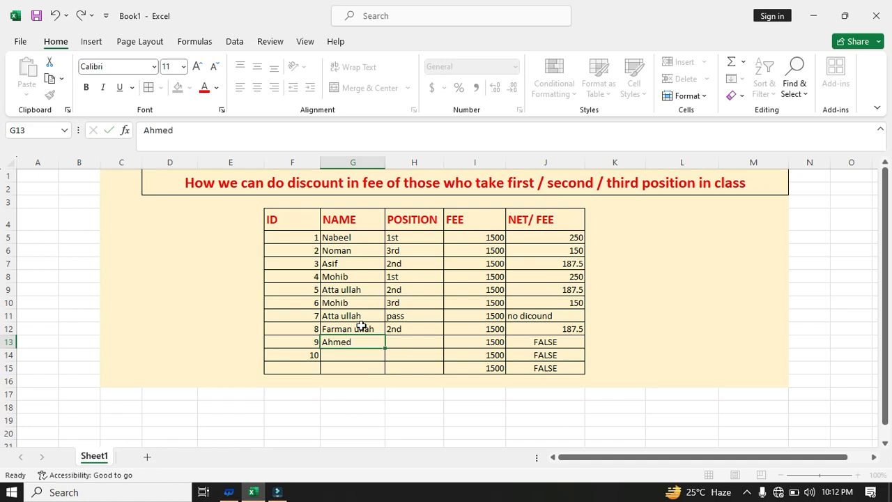
pyautogui.press('Tab')
pyautogui.write('3rd')
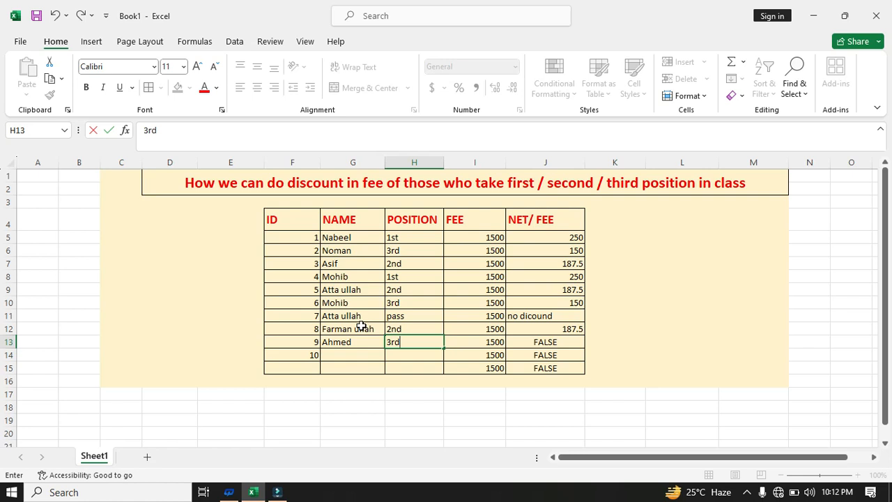
pyautogui.press('Return')
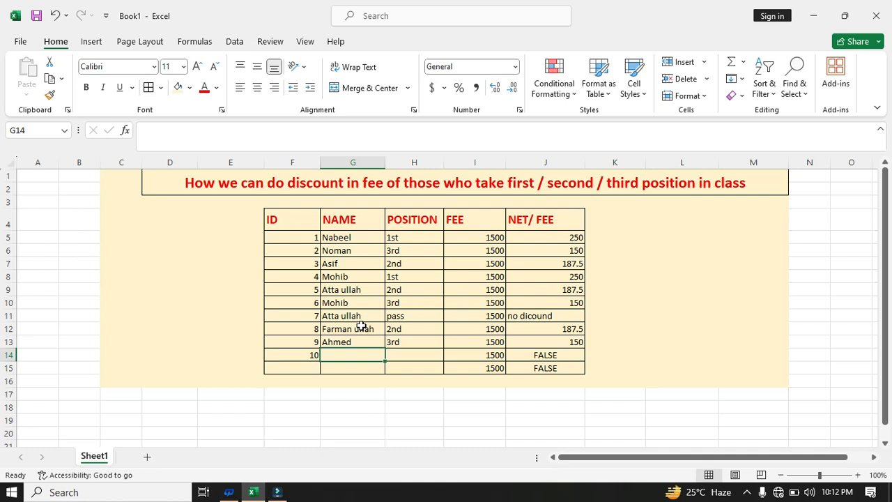
pyautogui.write('Q')
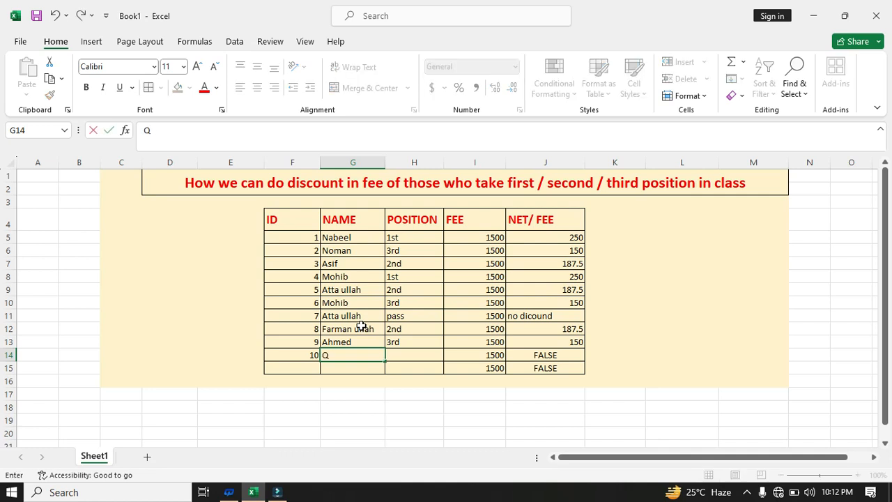
pyautogui.write('asim')
pyautogui.press('Tab')
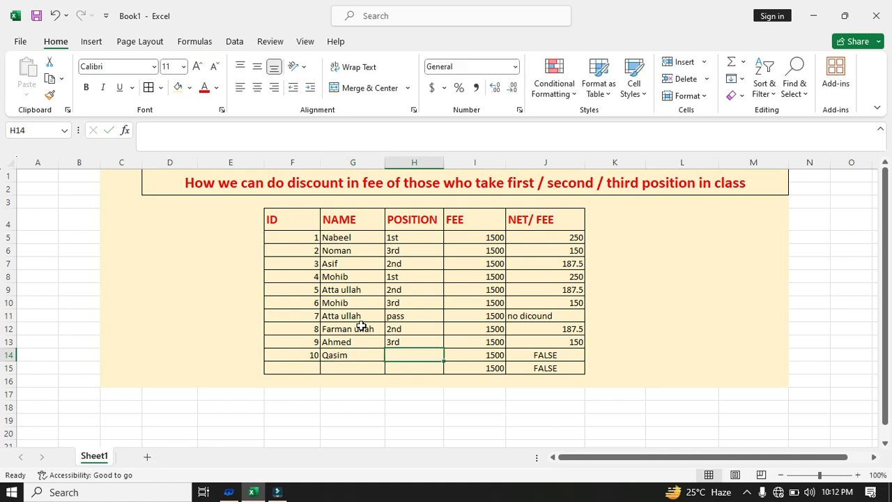
pyautogui.write('pass')
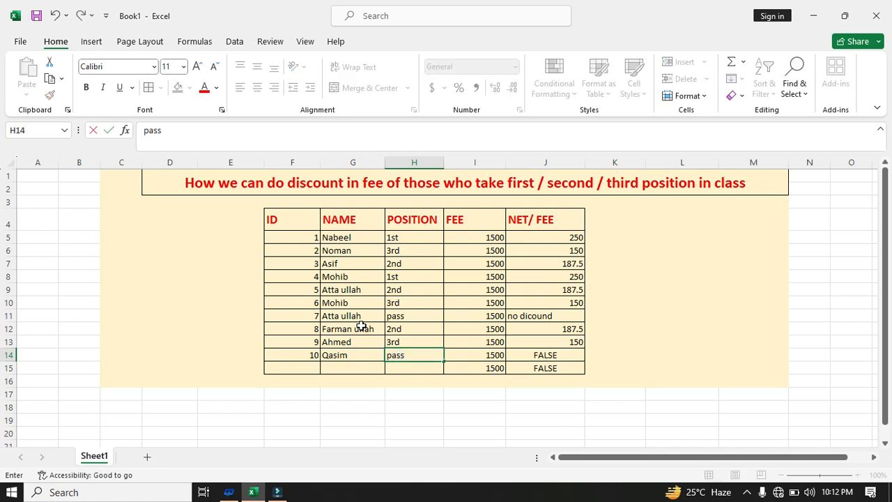
pyautogui.press('Return')
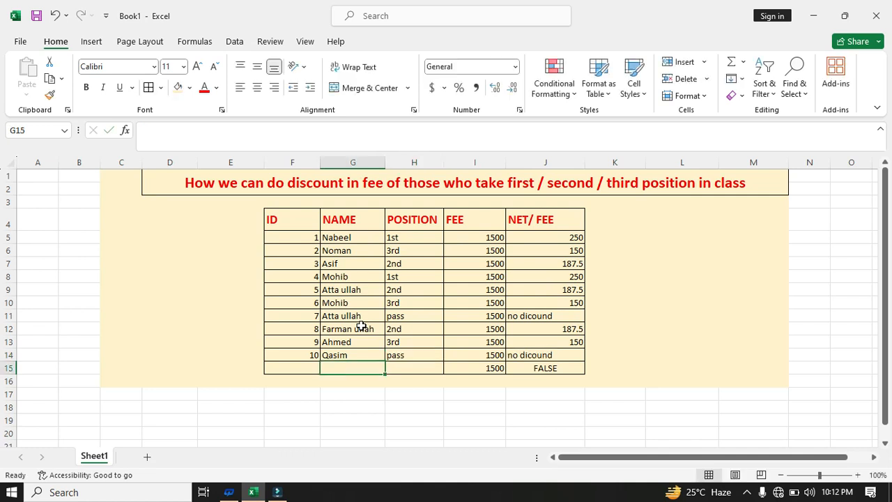